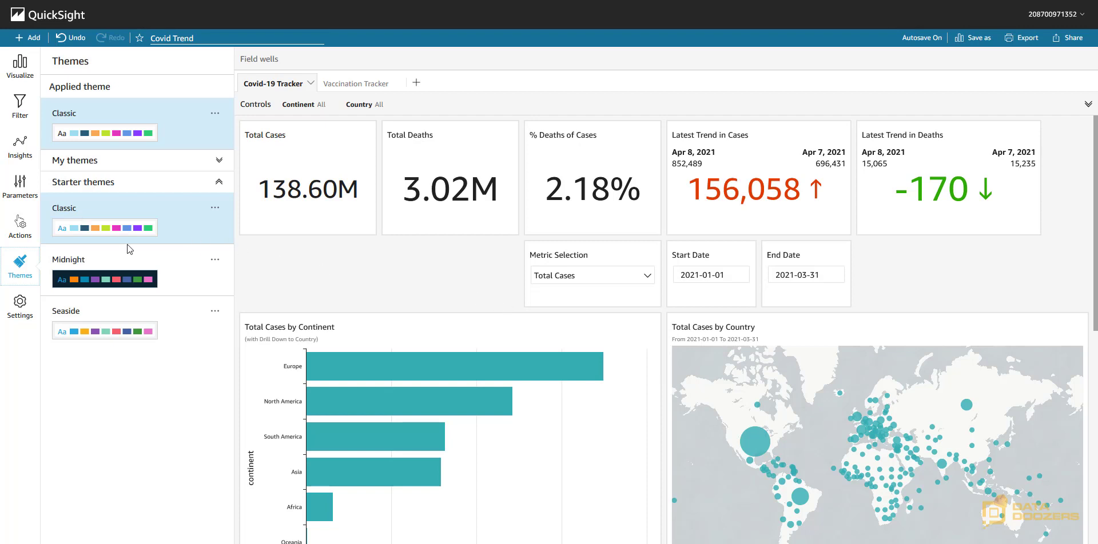
Preview the Midnight and then Seaside starter themes on the dashboard, then reapply Classic.
{"action": "left_click", "coordinate": [107, 279]}
{"action": "left_click", "coordinate": [112, 288]}
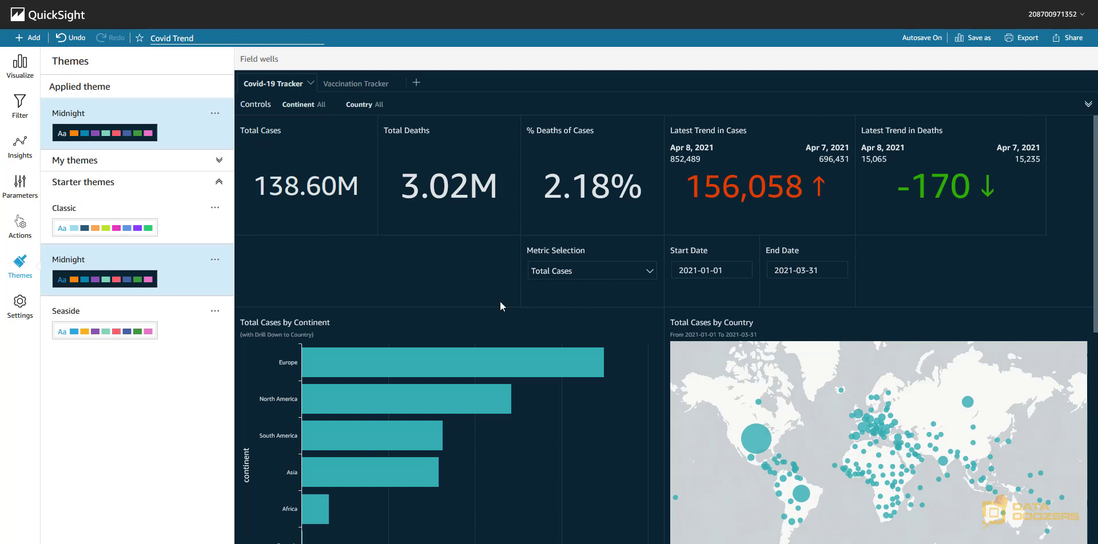
{"action": "left_click", "coordinate": [94, 342]}
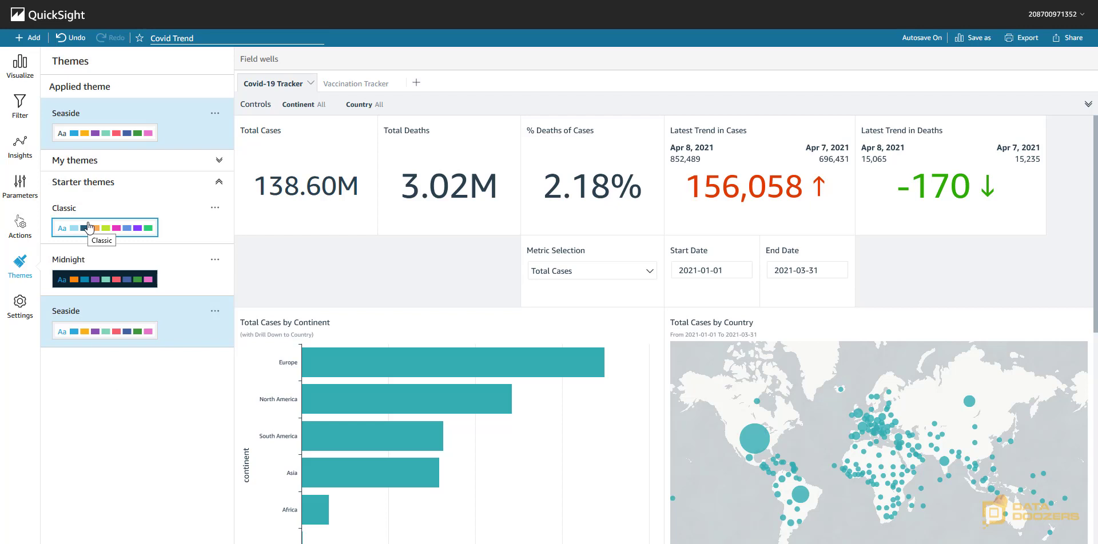
{"action": "left_click", "coordinate": [89, 227]}
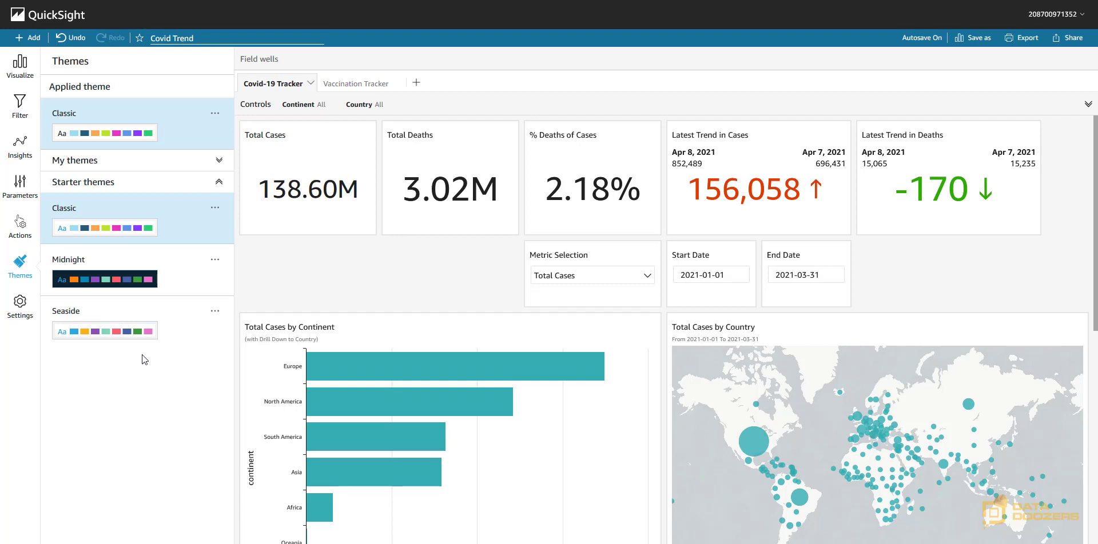
Reset the United States map bubble's chart colour to default so countries get distinct colours.
{"action": "left_click", "coordinate": [754, 442]}
{"action": "mouse_move", "coordinate": [789, 432]}
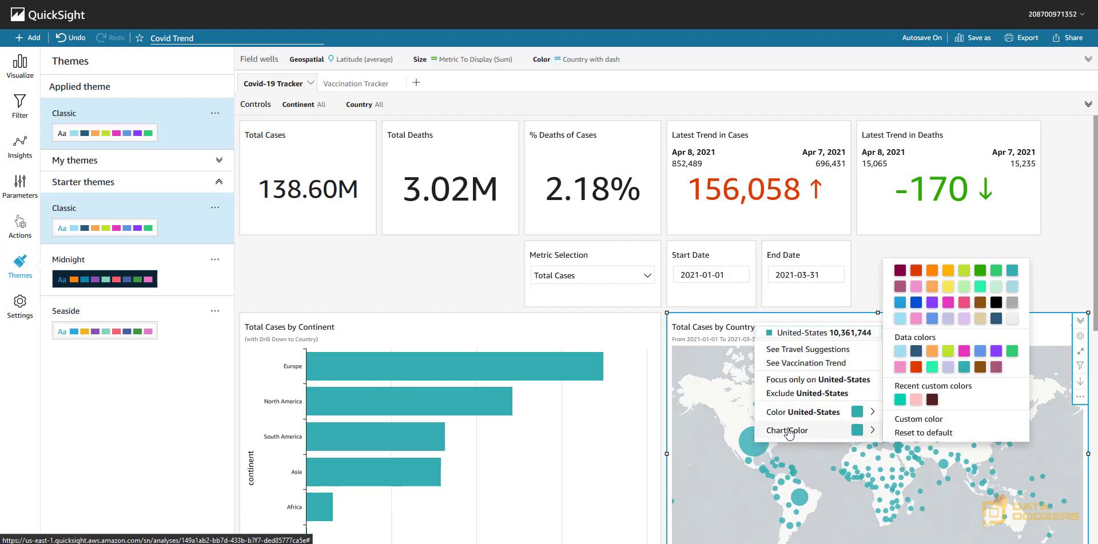
{"action": "left_click", "coordinate": [922, 433]}
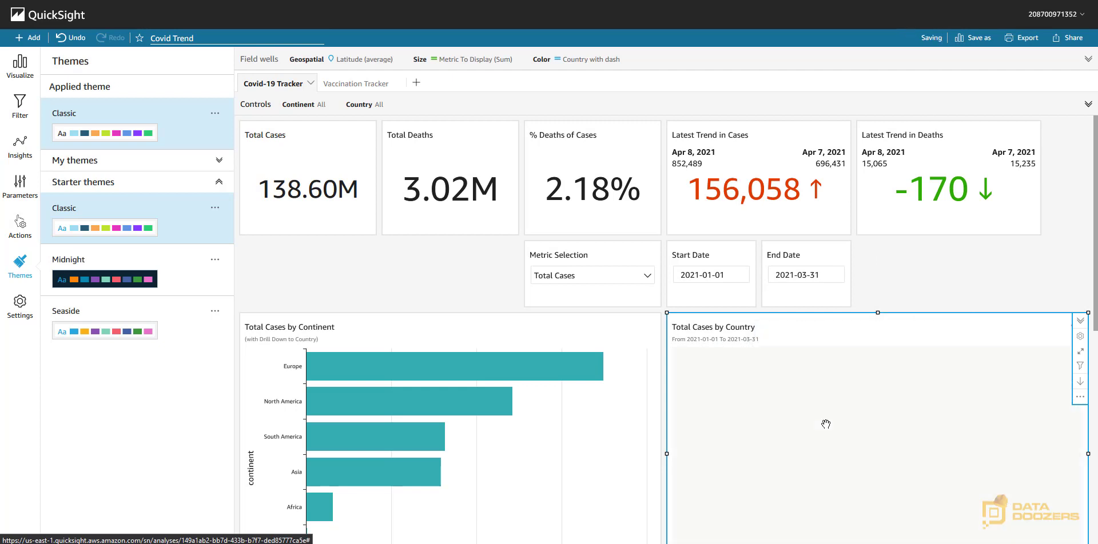
{"action": "scroll", "coordinate": [1020, 252], "scroll_direction": "down", "scroll_amount": 1}
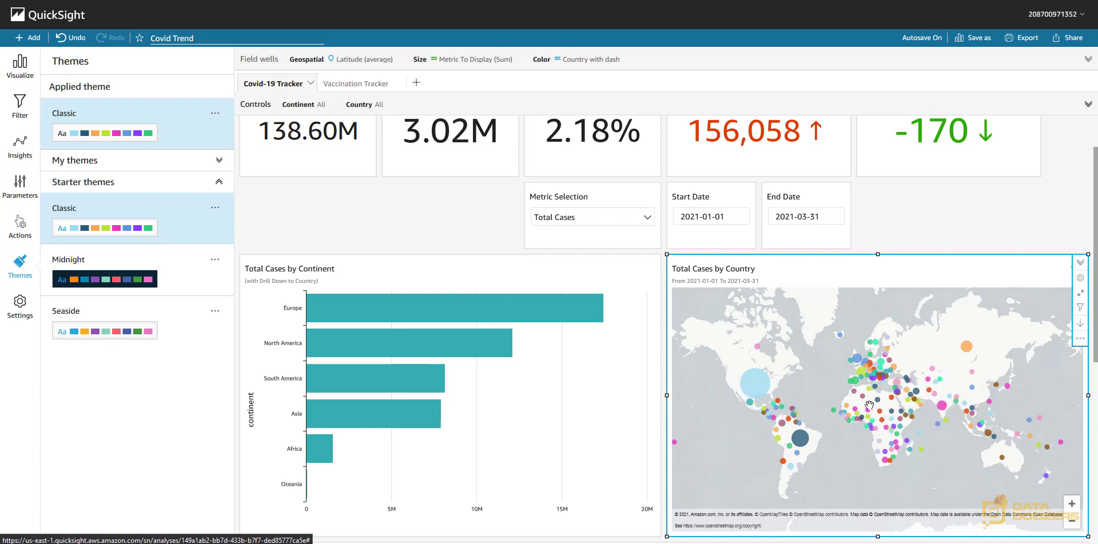
{"action": "mouse_move", "coordinate": [756, 382]}
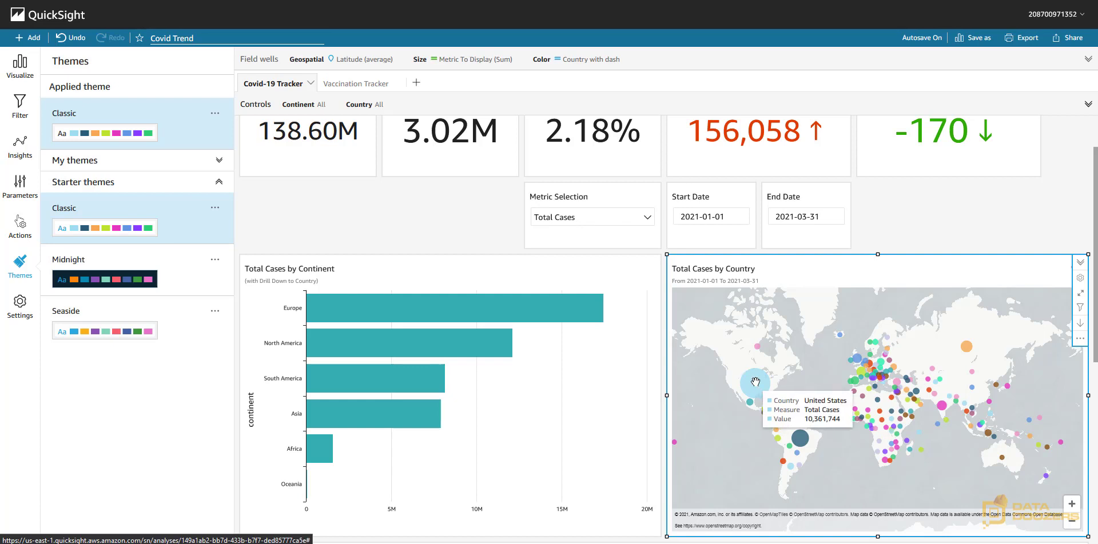
{"action": "mouse_move", "coordinate": [798, 438]}
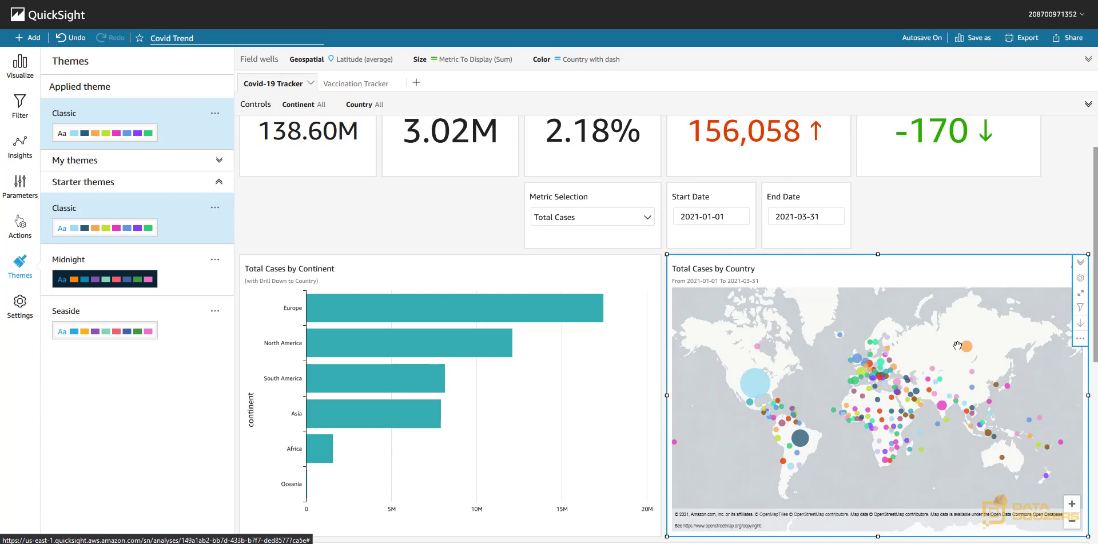
{"action": "mouse_move", "coordinate": [859, 372]}
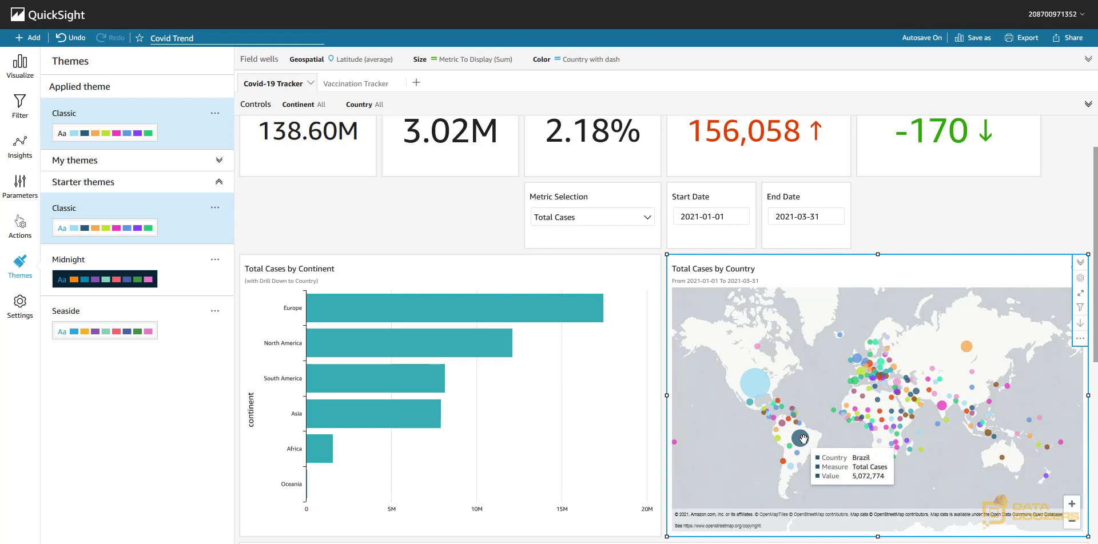
{"action": "mouse_move", "coordinate": [966, 346]}
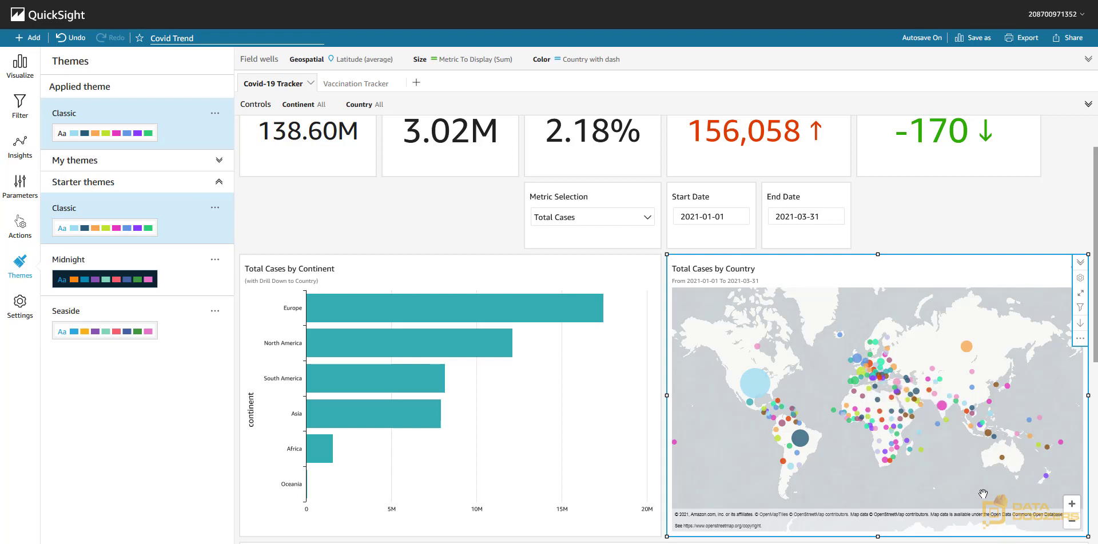
{"action": "scroll", "coordinate": [858, 374], "scroll_direction": "up", "scroll_amount": 2}
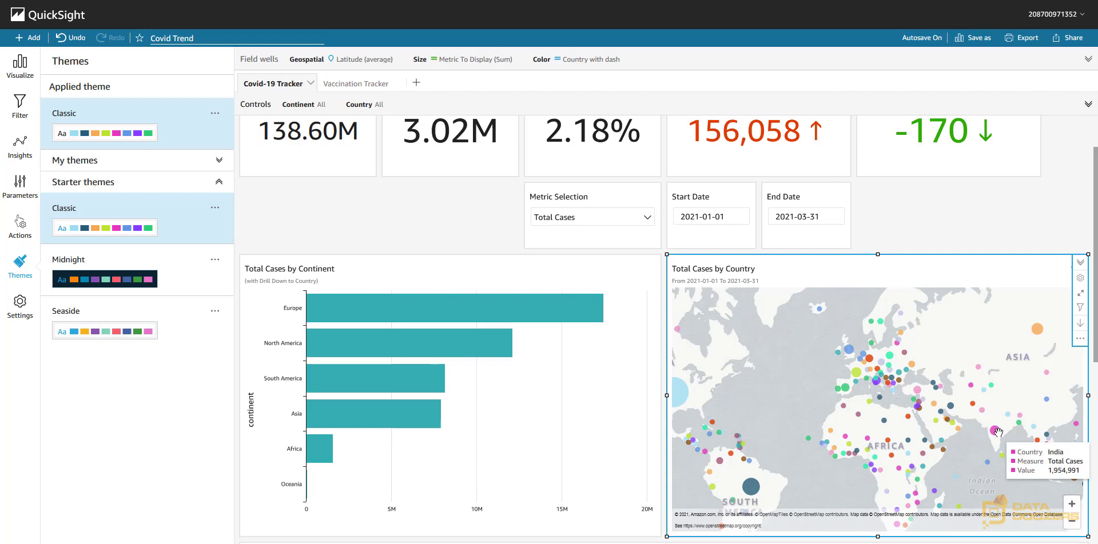
{"action": "mouse_move", "coordinate": [953, 421]}
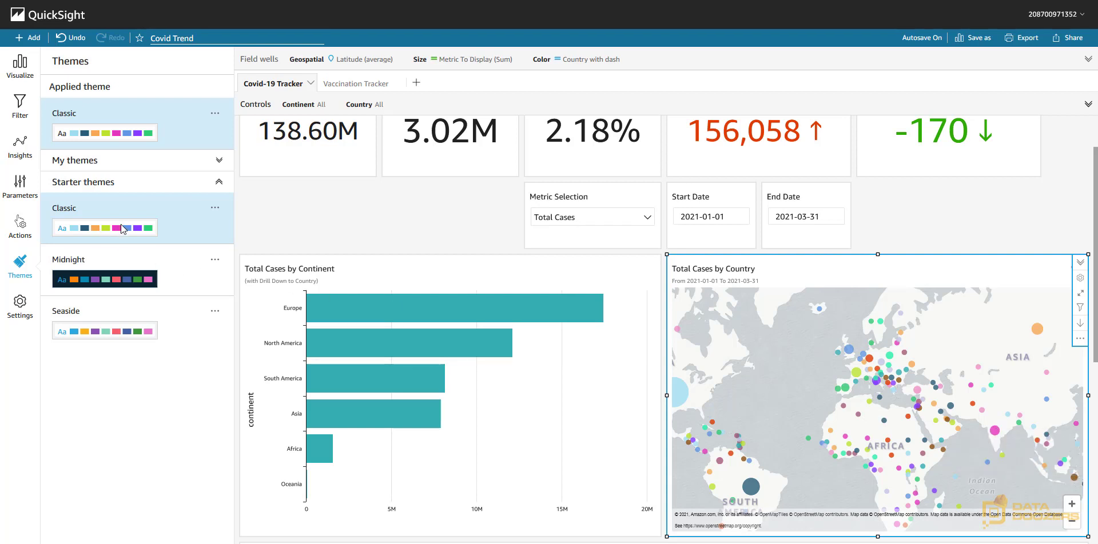
{"action": "scroll", "coordinate": [972, 434], "scroll_direction": "down", "scroll_amount": 1}
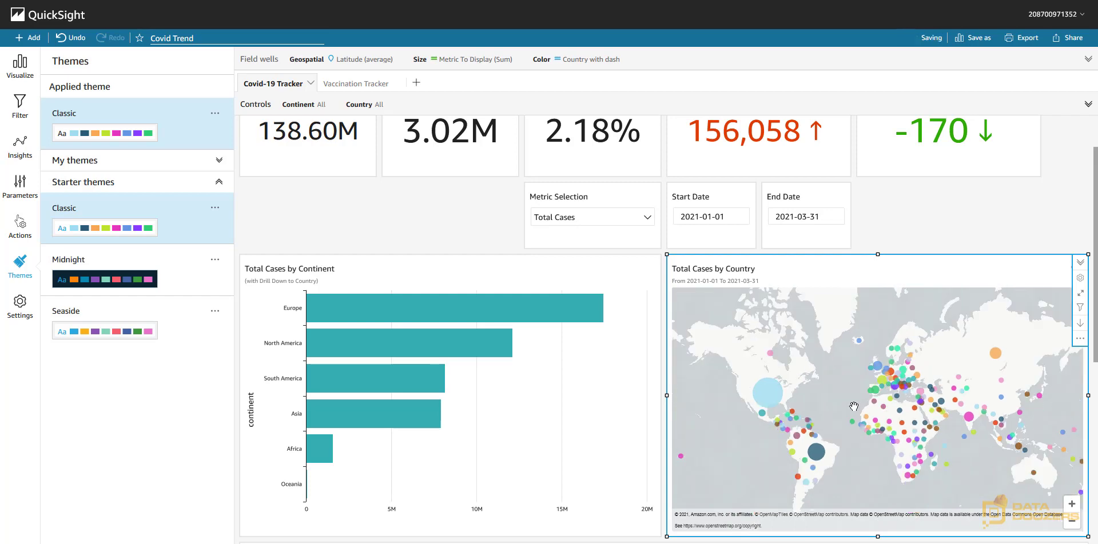
{"action": "scroll", "coordinate": [827, 395], "scroll_direction": "down", "scroll_amount": 1}
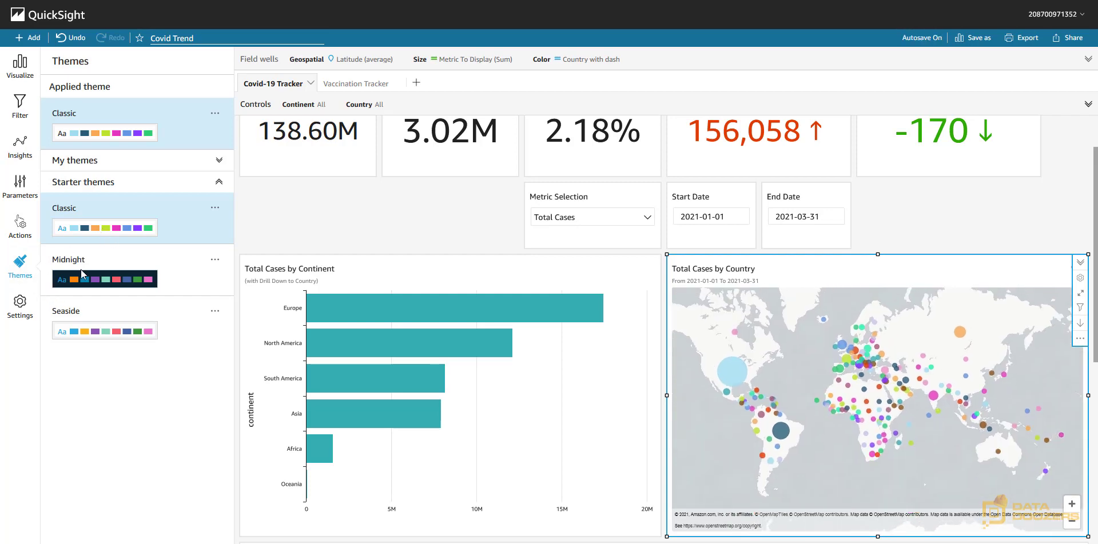
Apply the Midnight starter theme to the Covid-19 Tracker dashboard.
{"action": "left_click", "coordinate": [90, 280]}
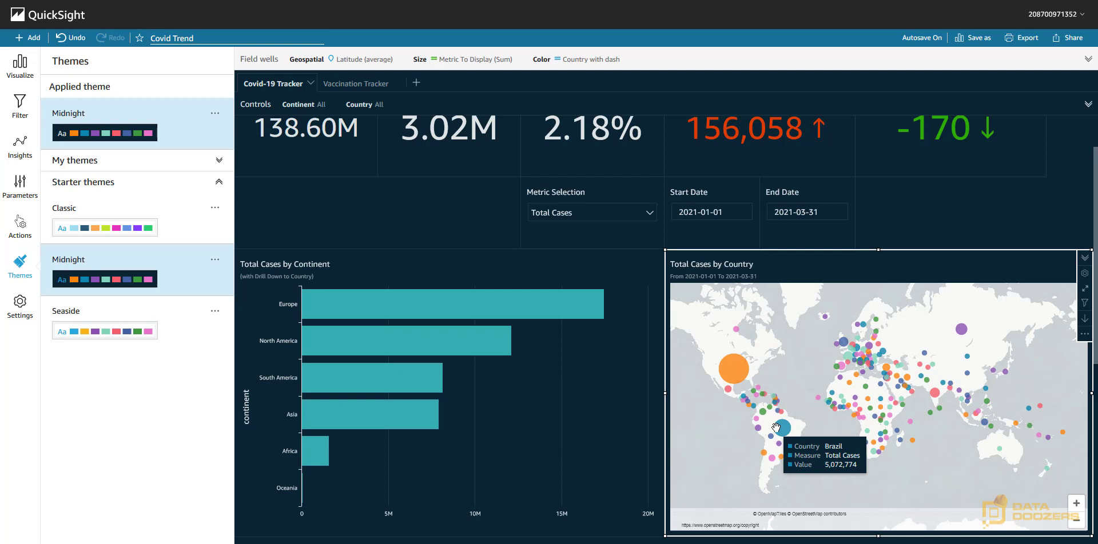
{"action": "mouse_move", "coordinate": [909, 364]}
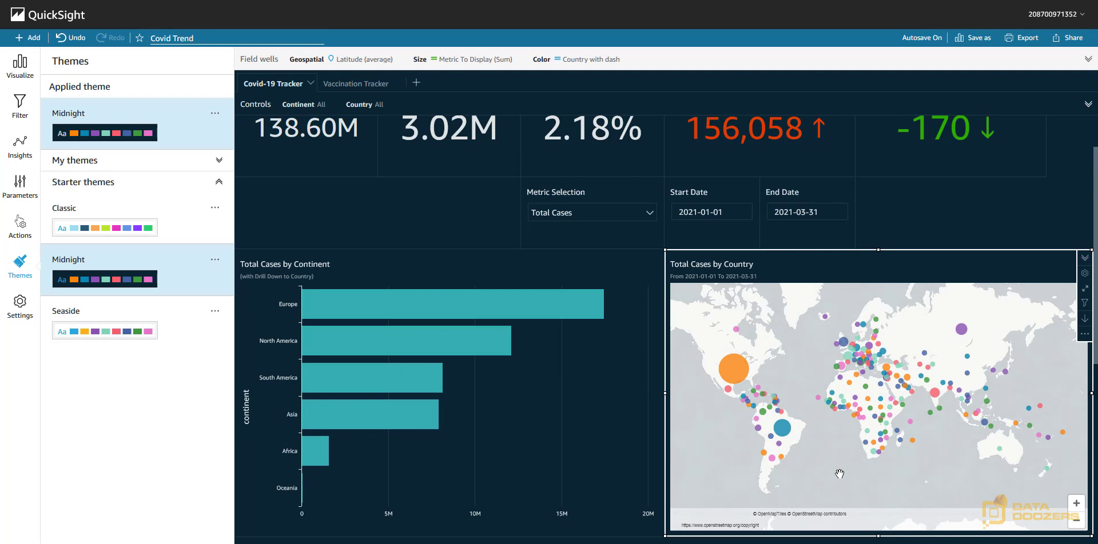
Choose Total Cases per Million in Metric Selection for the continent and country charts.
{"action": "left_click", "coordinate": [650, 215]}
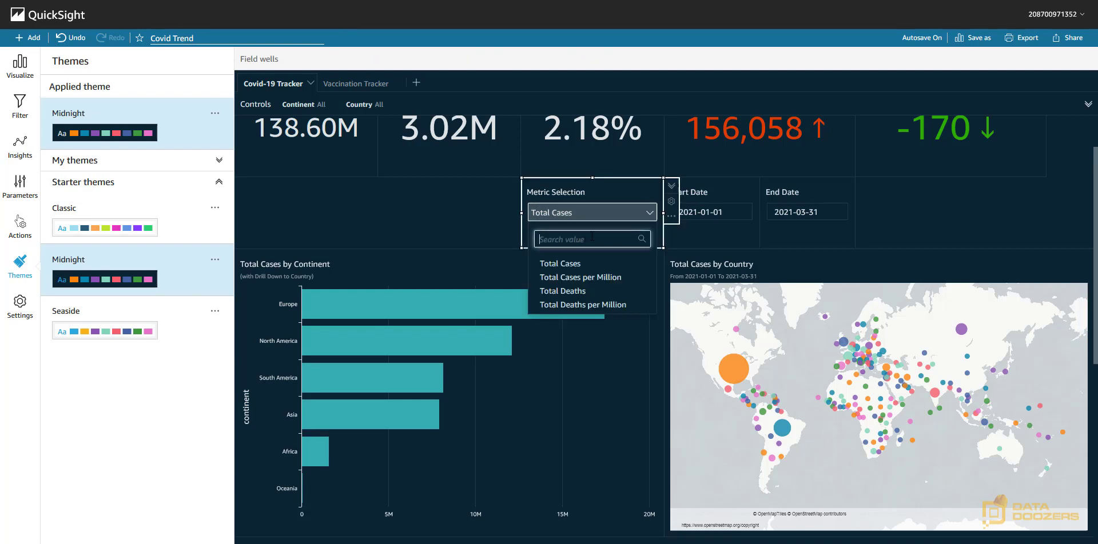
{"action": "left_click", "coordinate": [567, 279]}
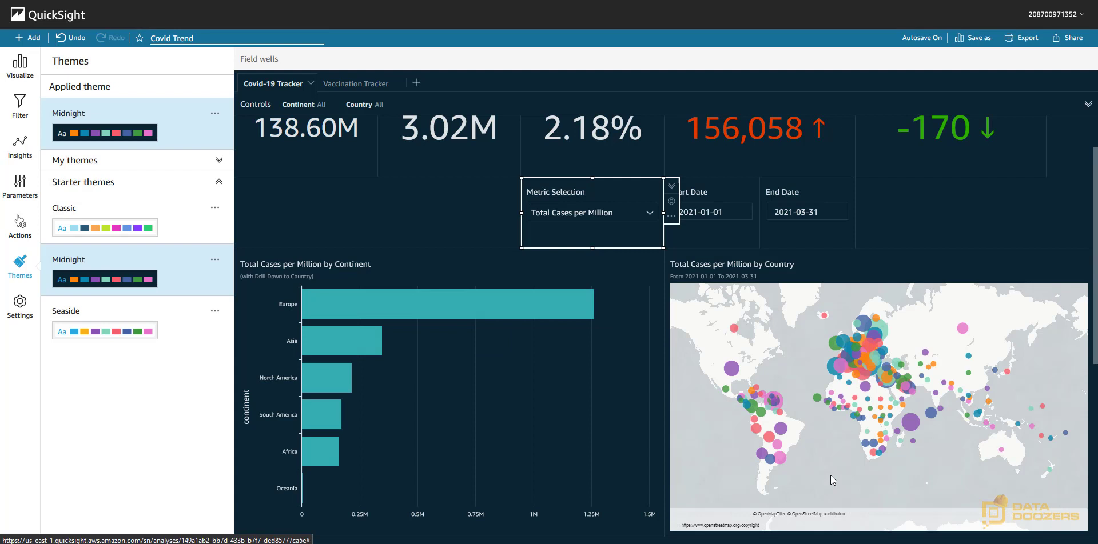
{"action": "mouse_move", "coordinate": [729, 369]}
{"action": "mouse_move", "coordinate": [859, 353]}
{"action": "scroll", "coordinate": [858, 354], "scroll_direction": "up", "scroll_amount": 1}
{"action": "scroll", "coordinate": [829, 378], "scroll_direction": "down", "scroll_amount": 2}
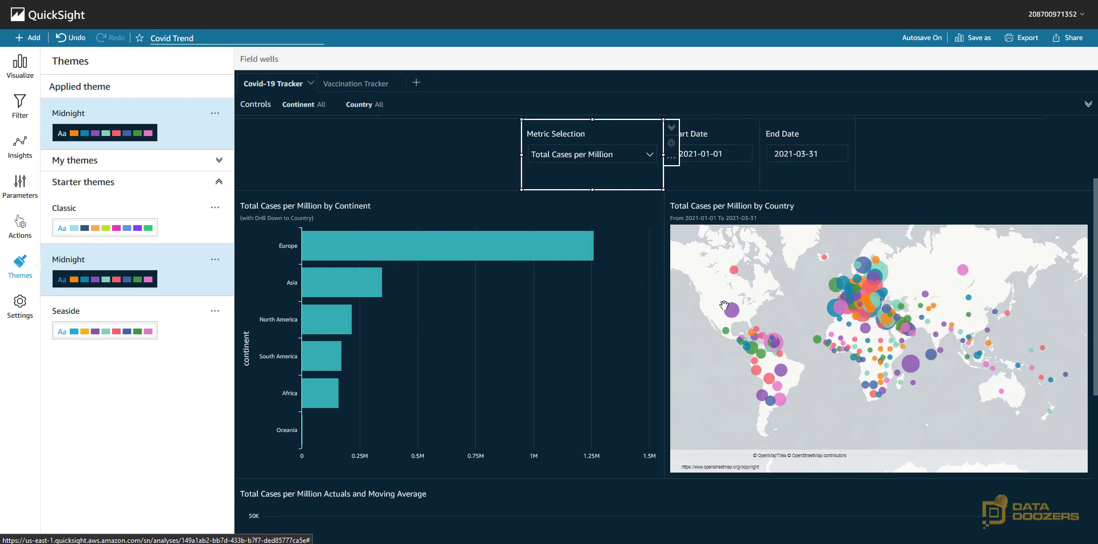
{"action": "mouse_move", "coordinate": [729, 312]}
Switch Metric Selection back to Total Cases and reapply the Classic starter theme.
{"action": "left_click", "coordinate": [650, 156]}
{"action": "left_click", "coordinate": [571, 205]}
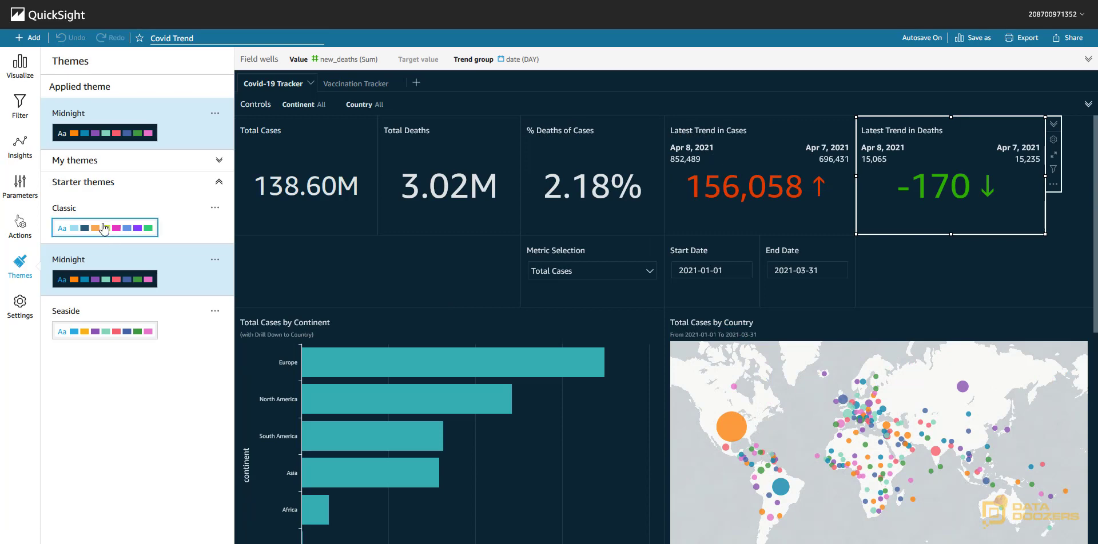
{"action": "left_click", "coordinate": [108, 229]}
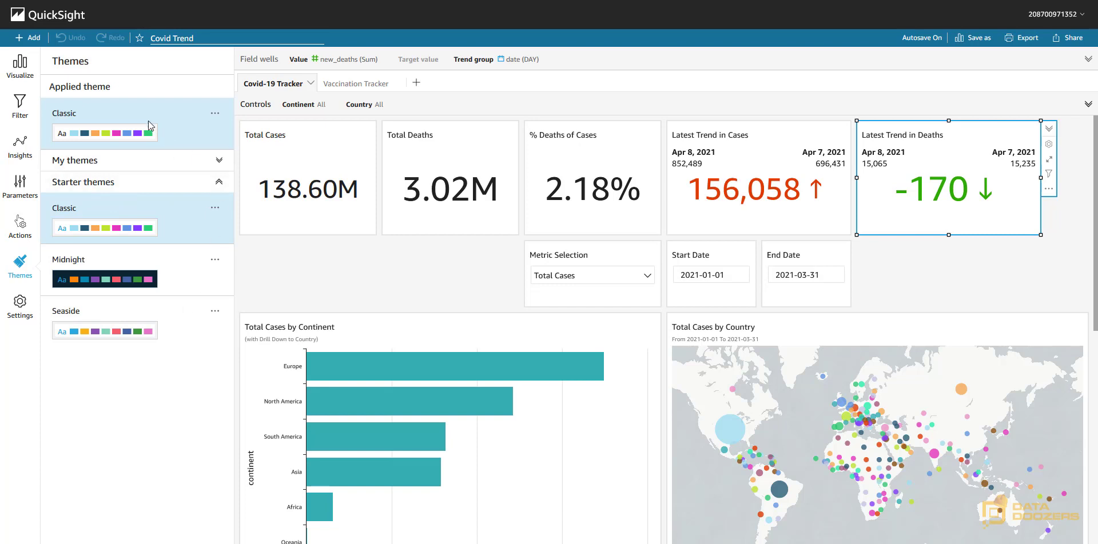
Expand My themes and choose 'Create one...' to start a new custom theme.
{"action": "left_click", "coordinate": [219, 162]}
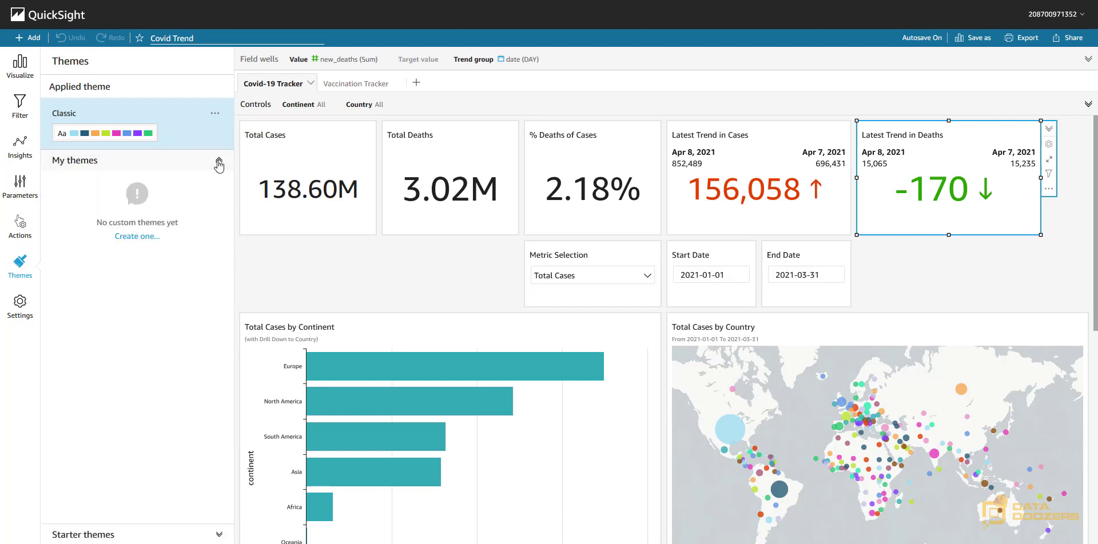
{"action": "left_click", "coordinate": [142, 239]}
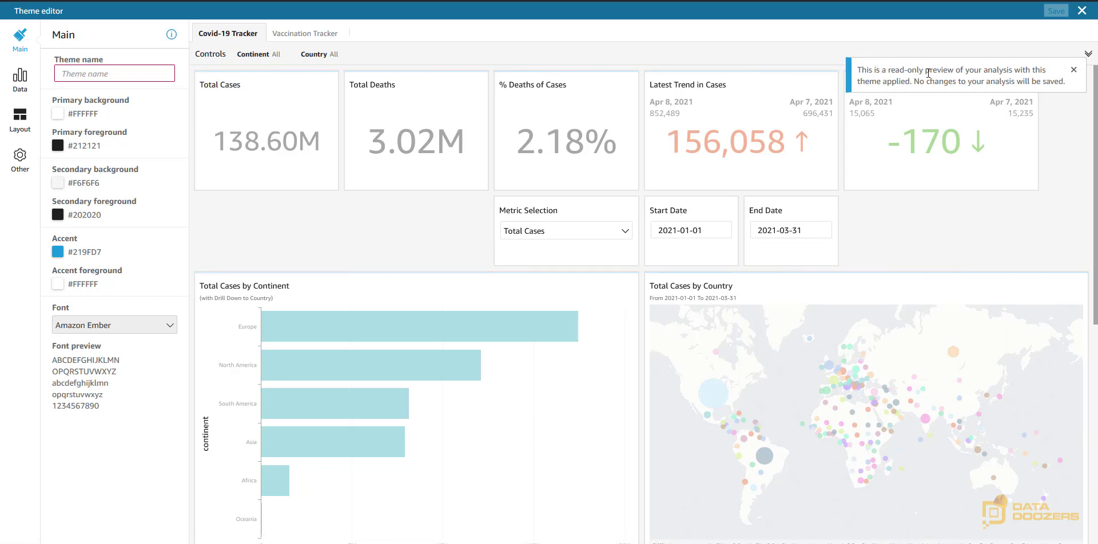
Set primary background #542222, primary foreground #FFBDBD and secondary background #01D3B3.
{"action": "left_click", "coordinate": [1073, 70]}
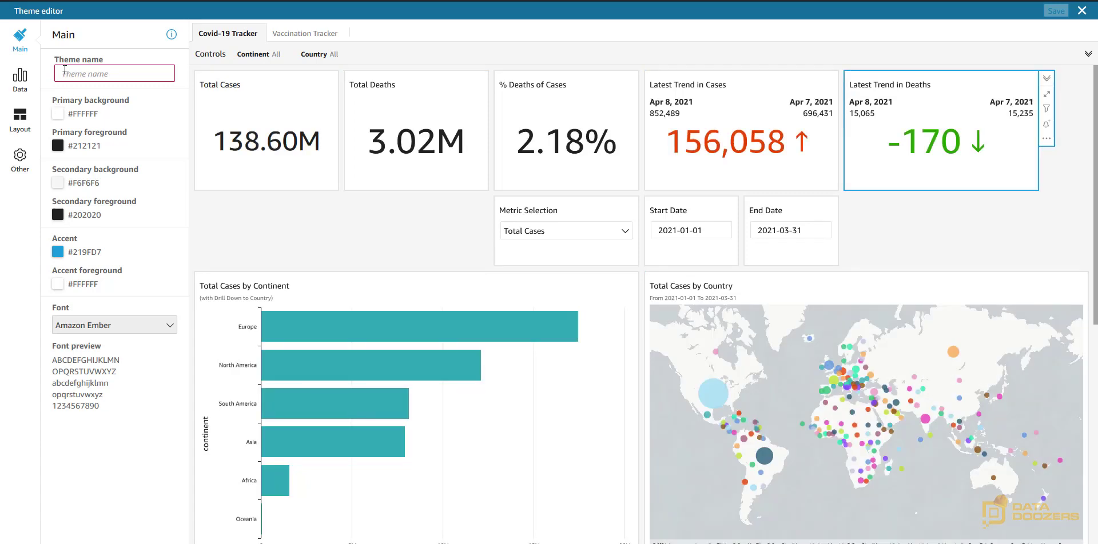
{"action": "left_click", "coordinate": [57, 113]}
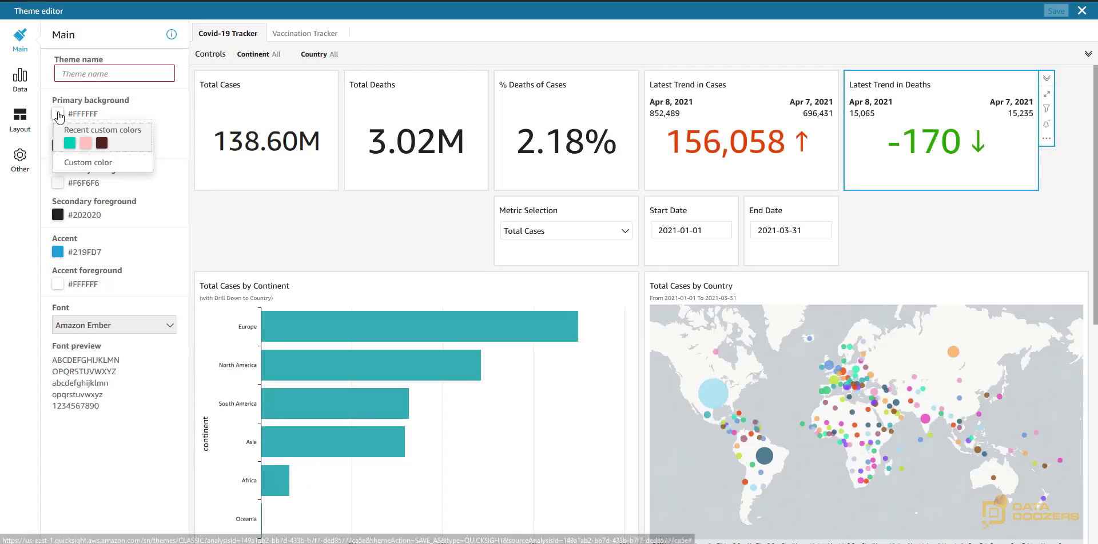
{"action": "left_click", "coordinate": [102, 144]}
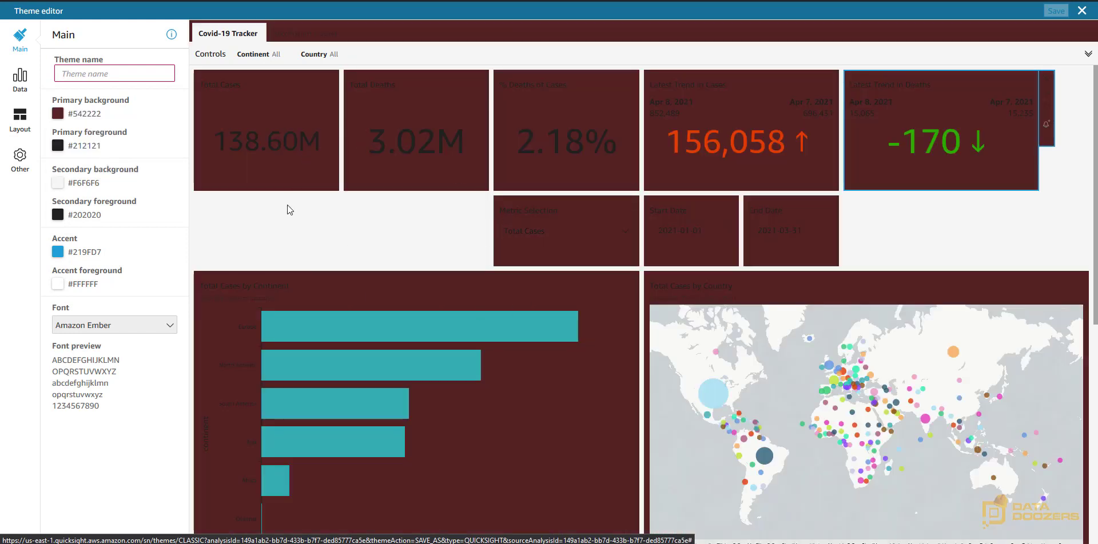
{"action": "left_click", "coordinate": [57, 146]}
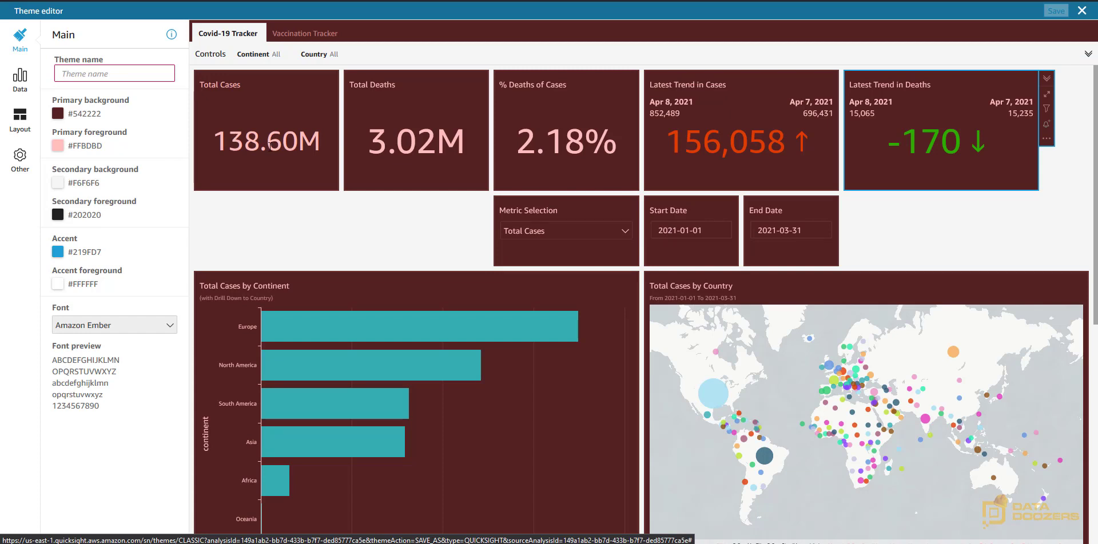
{"action": "left_click", "coordinate": [58, 183]}
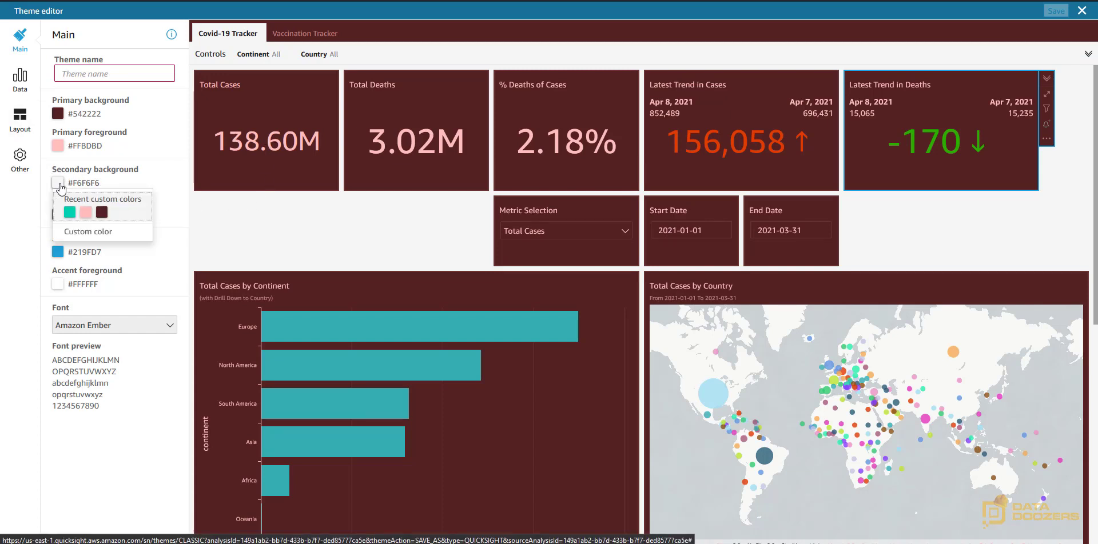
{"action": "left_click", "coordinate": [70, 213]}
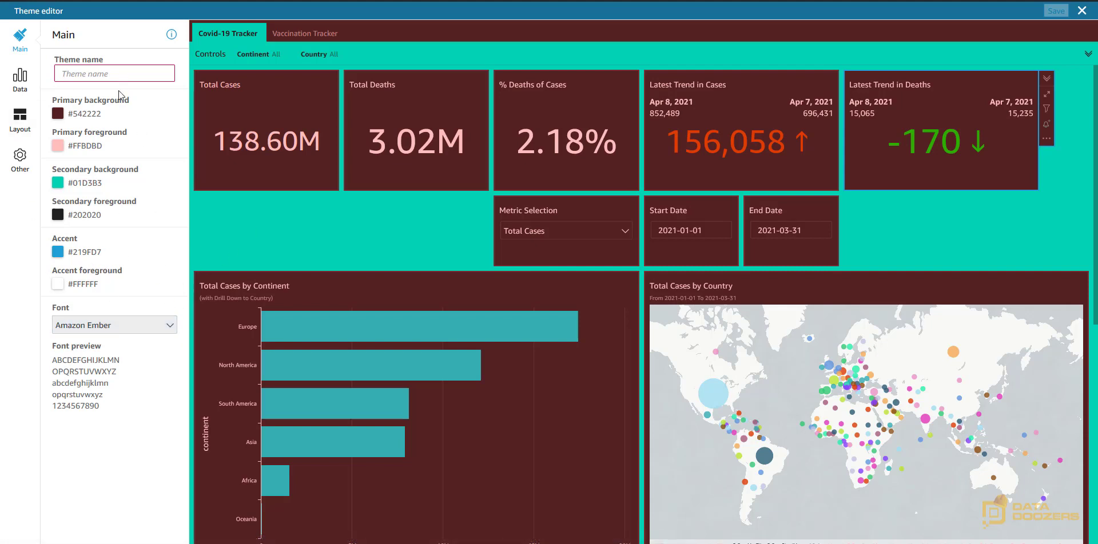
In the Data settings, make the first data colour maroon and the second teal.
{"action": "left_click", "coordinate": [27, 84]}
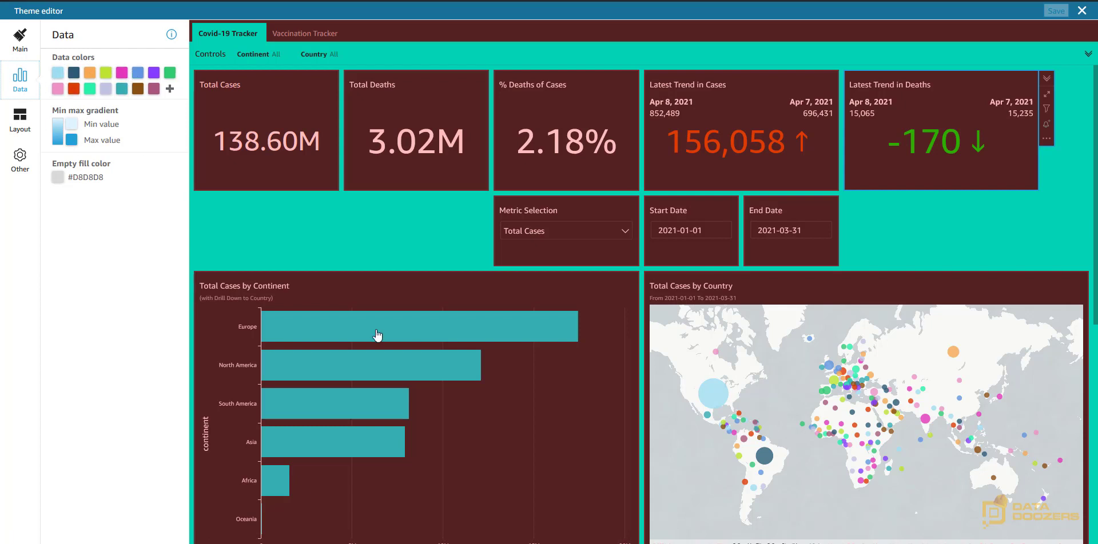
{"action": "left_click", "coordinate": [59, 75]}
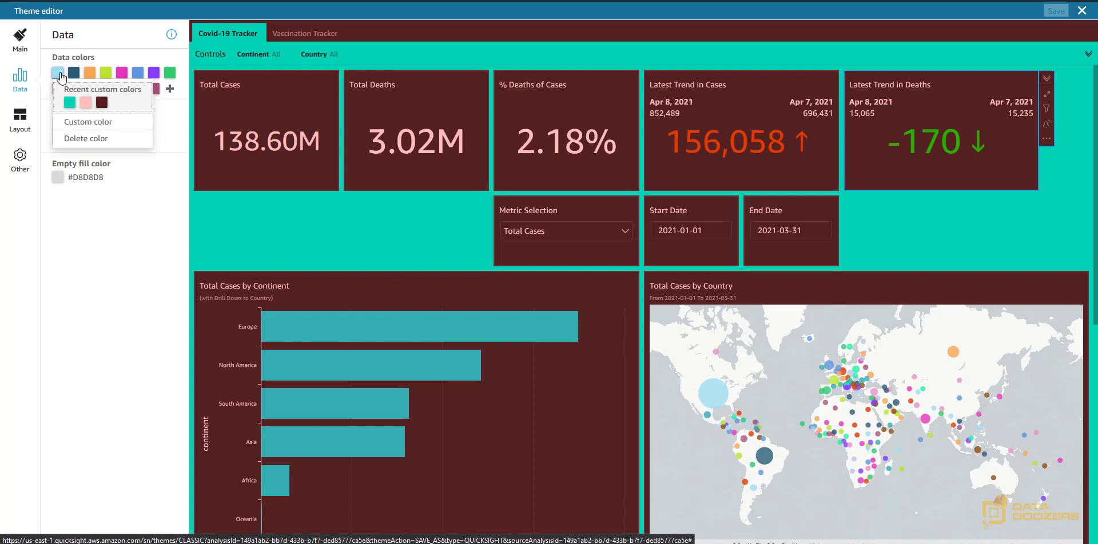
{"action": "left_click", "coordinate": [102, 103]}
{"action": "mouse_move", "coordinate": [708, 393]}
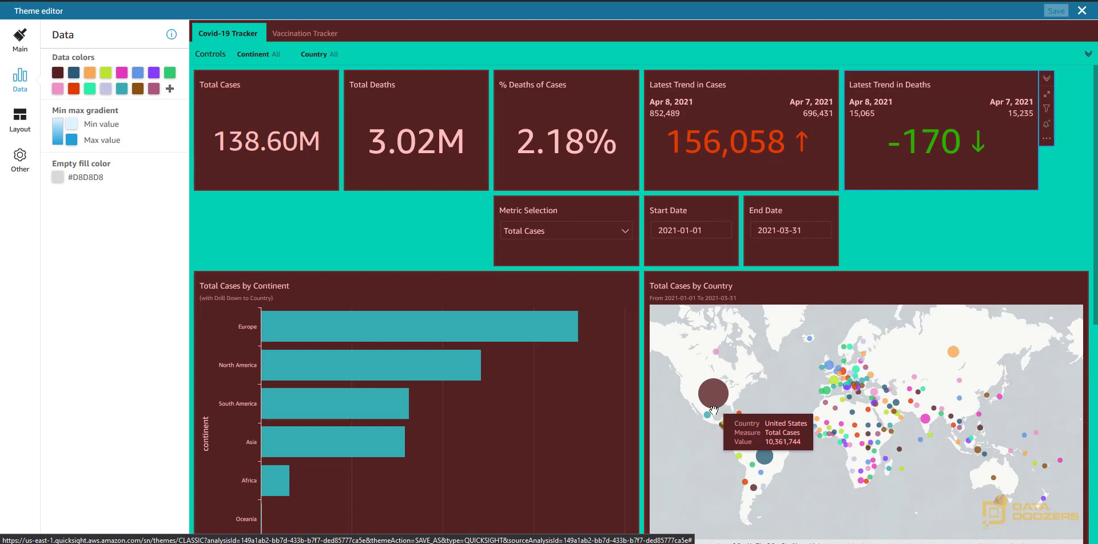
{"action": "left_click", "coordinate": [73, 73]}
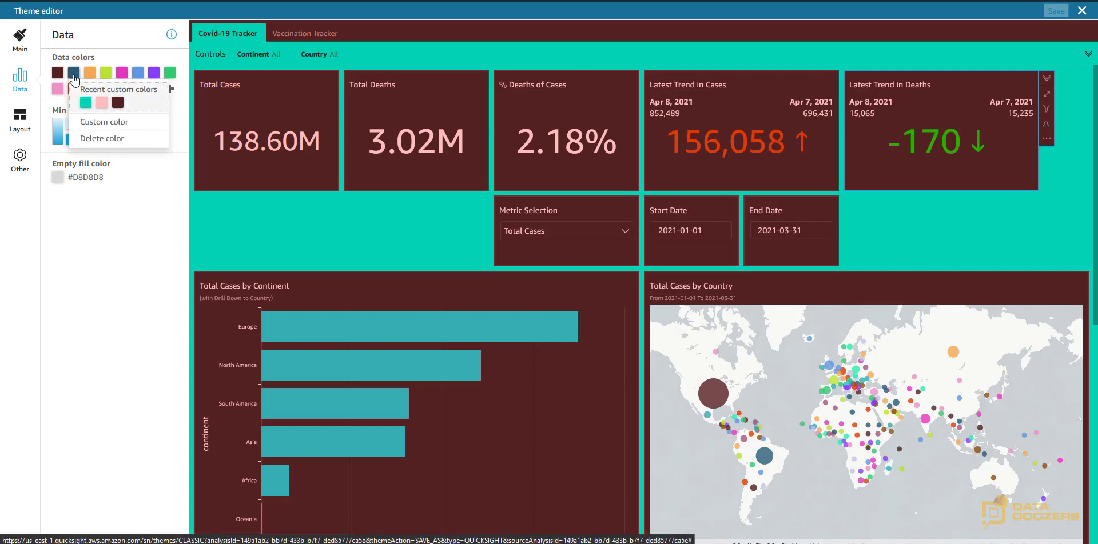
{"action": "left_click", "coordinate": [91, 106]}
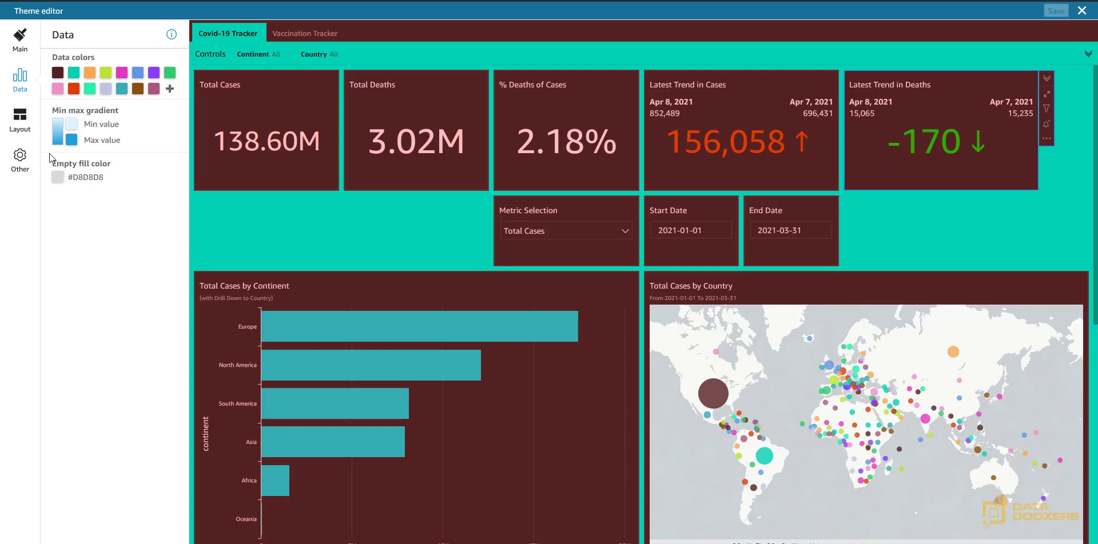
In Layout, toggle Gutter, Margin and Border off and back on, keeping all three enabled.
{"action": "left_click", "coordinate": [26, 126]}
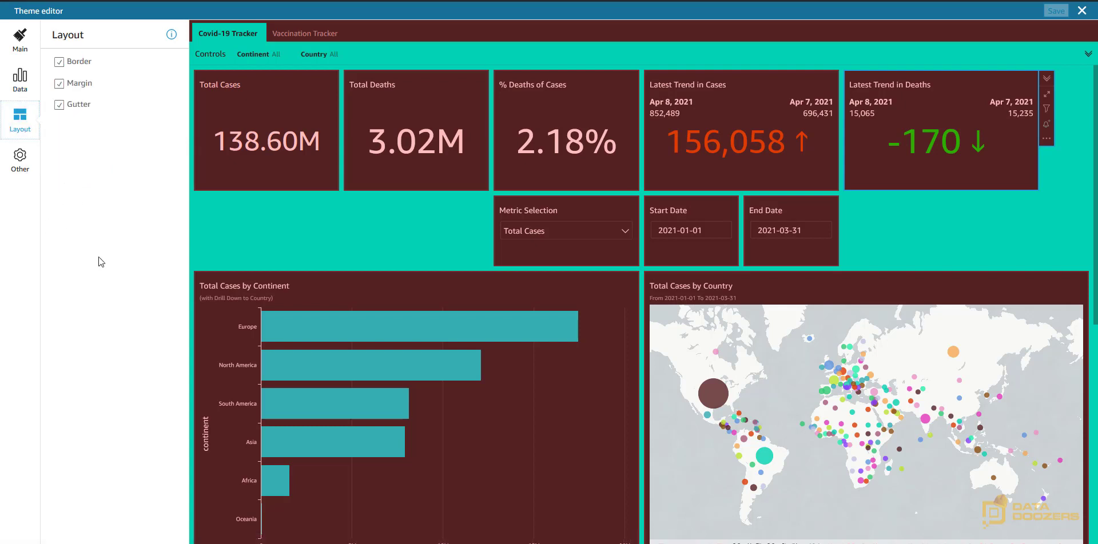
{"action": "left_click", "coordinate": [60, 106]}
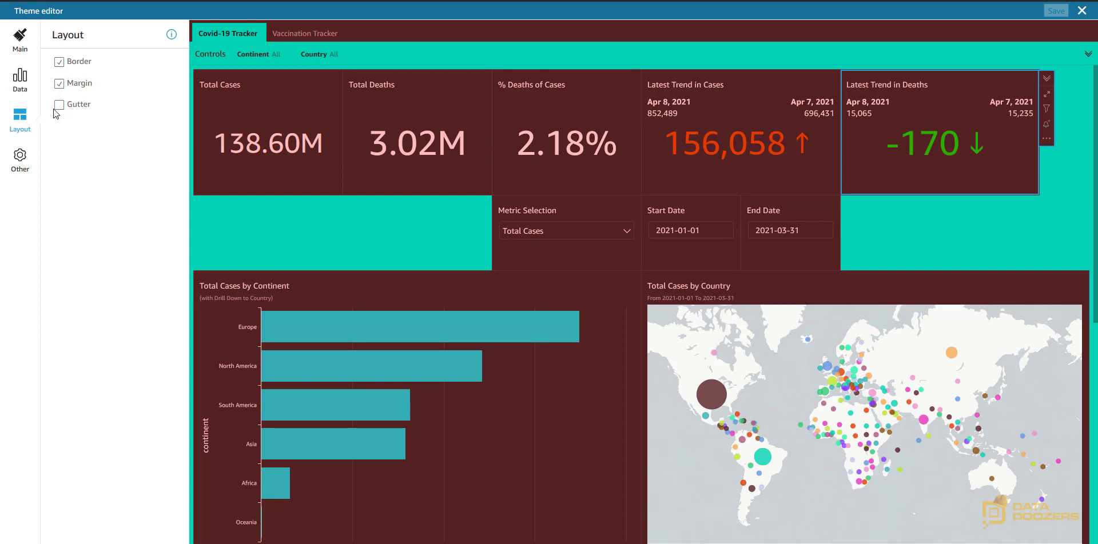
{"action": "left_click", "coordinate": [59, 105]}
{"action": "left_click", "coordinate": [59, 84]}
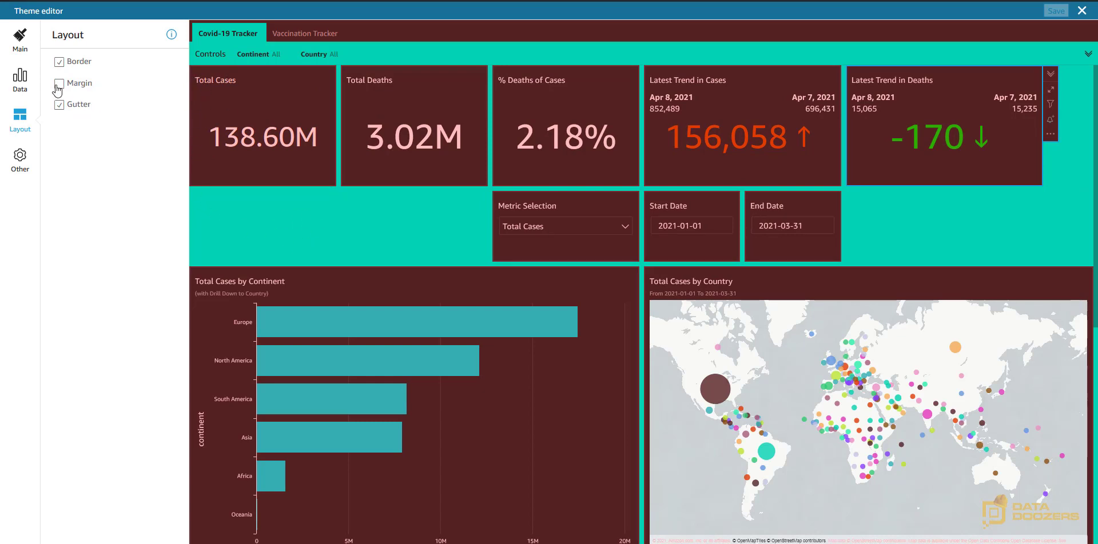
{"action": "left_click", "coordinate": [59, 84]}
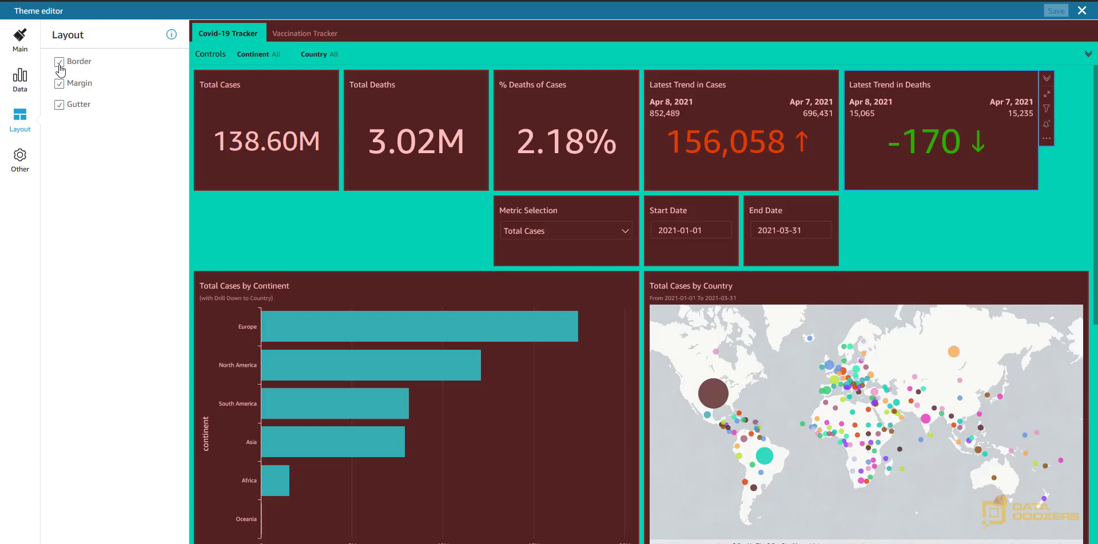
{"action": "left_click", "coordinate": [59, 62]}
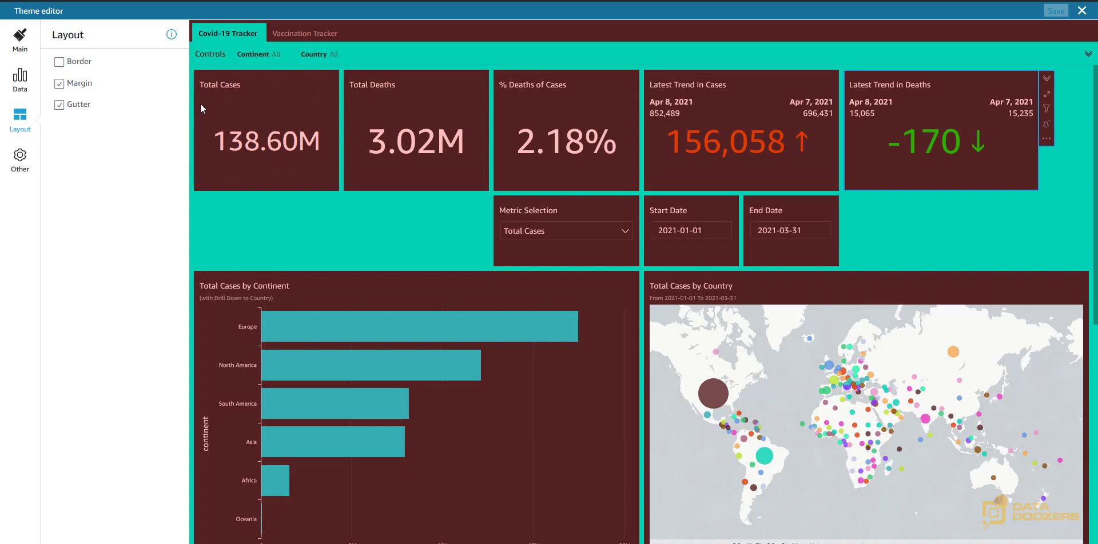
{"action": "left_click", "coordinate": [58, 62]}
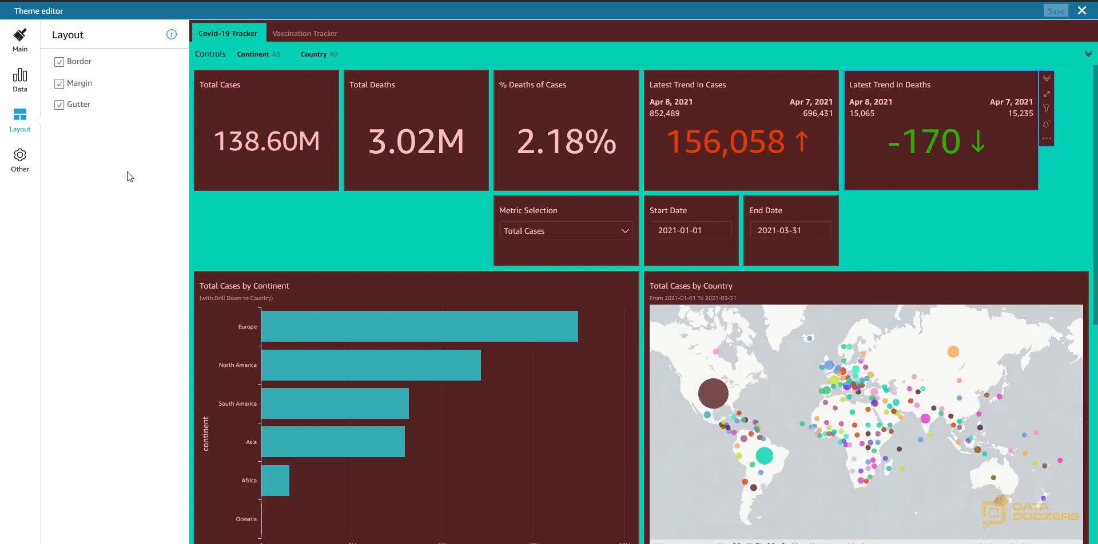
Show the Other colour settings for Success, Warning, Danger, Dimension and Measure.
{"action": "left_click", "coordinate": [21, 166]}
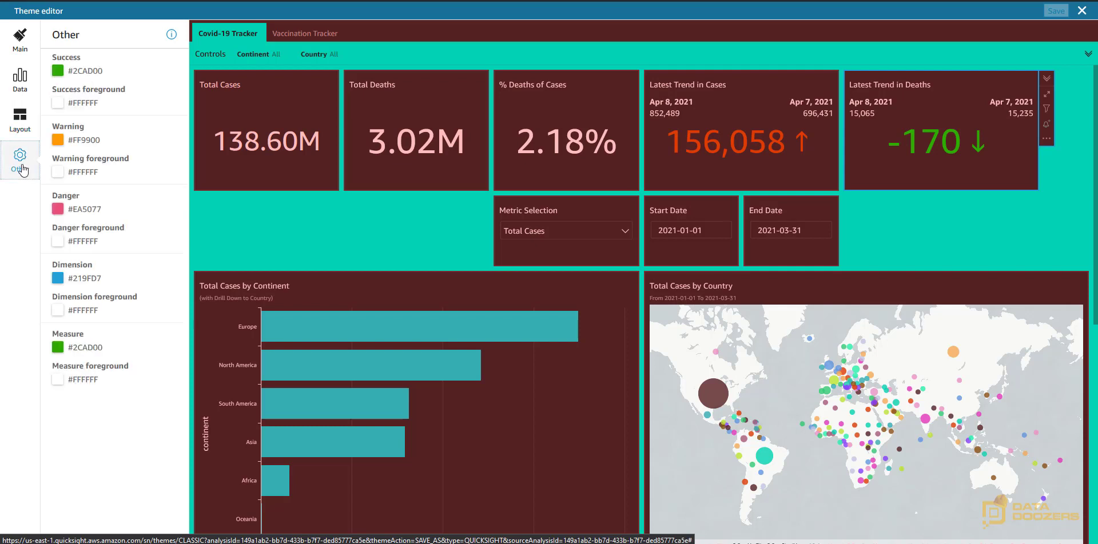
Close the theme editor unsaved and dismiss the Import complete notice, keeping the Covid Trend analysis on Classic.
{"action": "left_click", "coordinate": [1083, 12]}
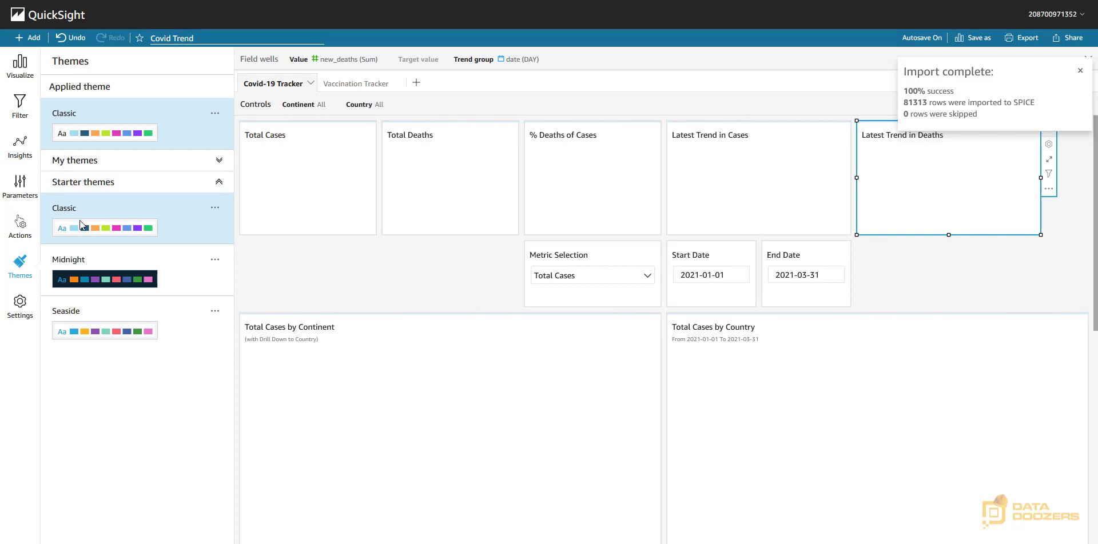
{"action": "left_click", "coordinate": [1080, 72]}
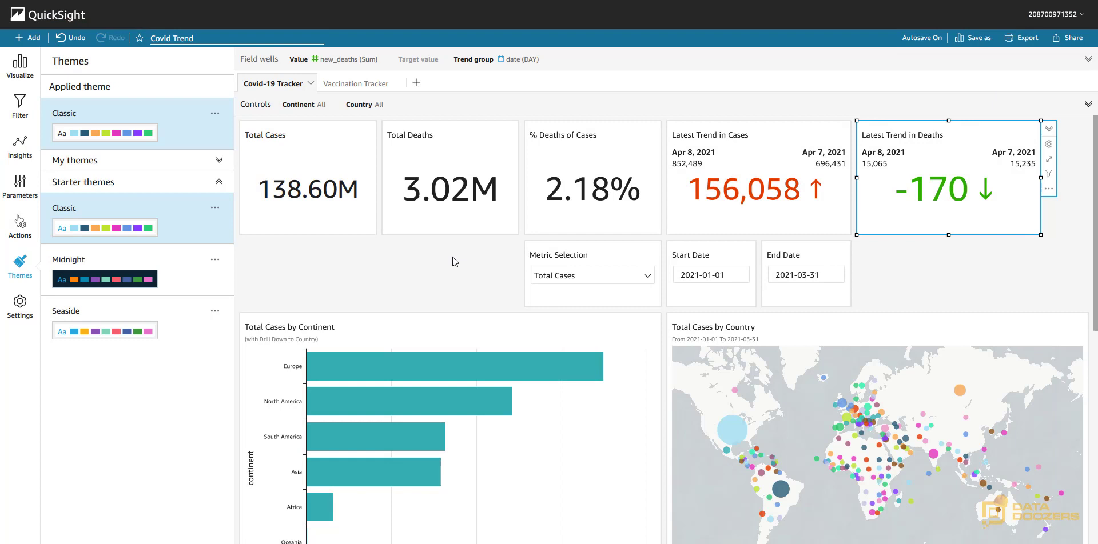